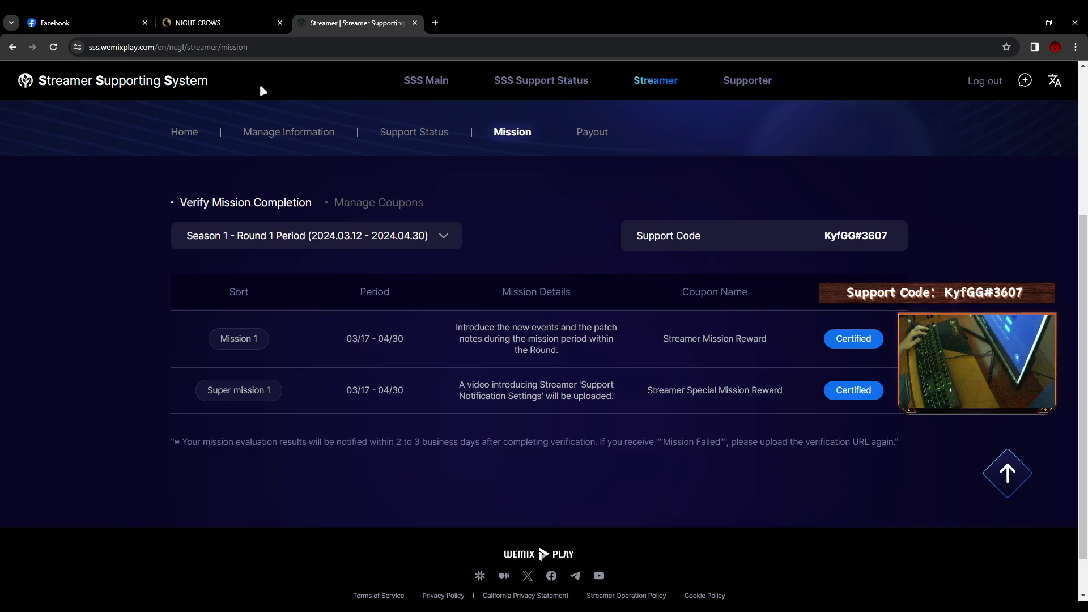
Examine the Streamer mission page, including the Super mission 1 details and its verification form, without submitting anything.
{"action": "left_click_drag", "start_coordinate": [280, 47], "coordinate": [60, 48]}
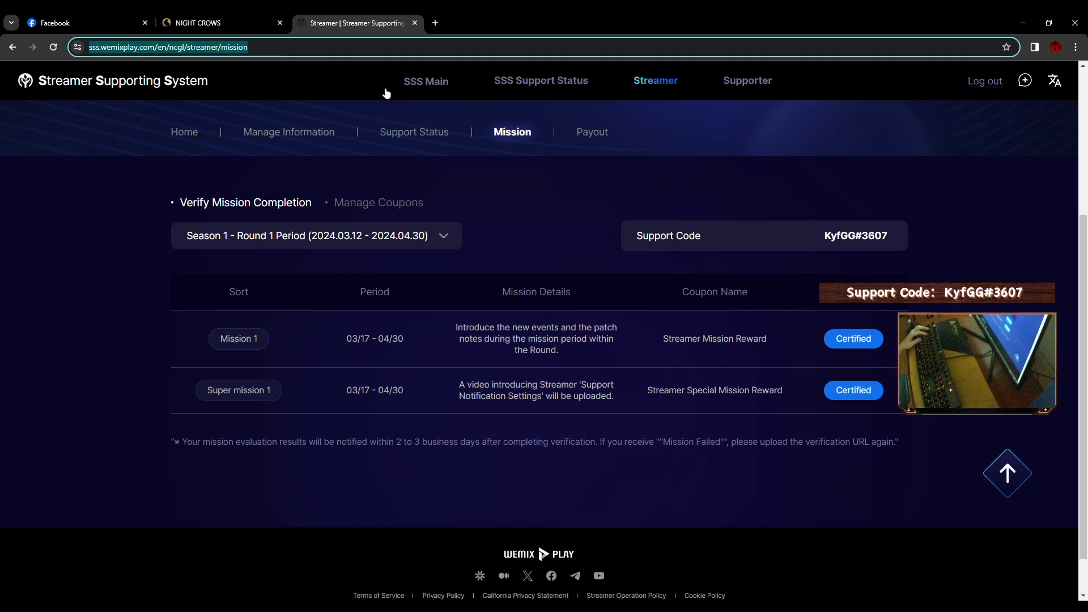
{"action": "left_click", "coordinate": [620, 171]}
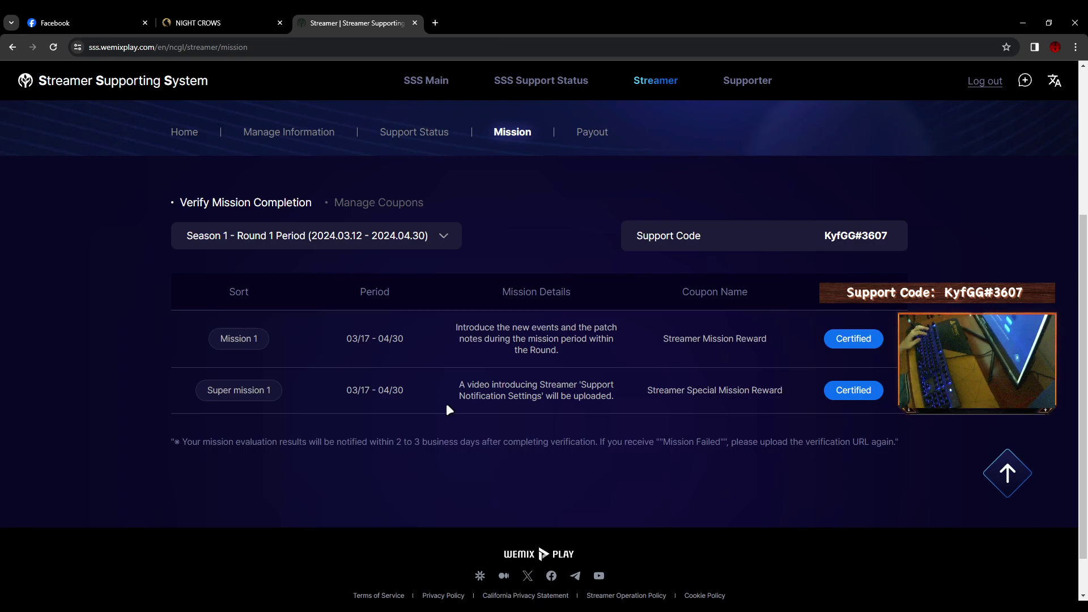
{"action": "left_click_drag", "start_coordinate": [205, 395], "coordinate": [580, 399]}
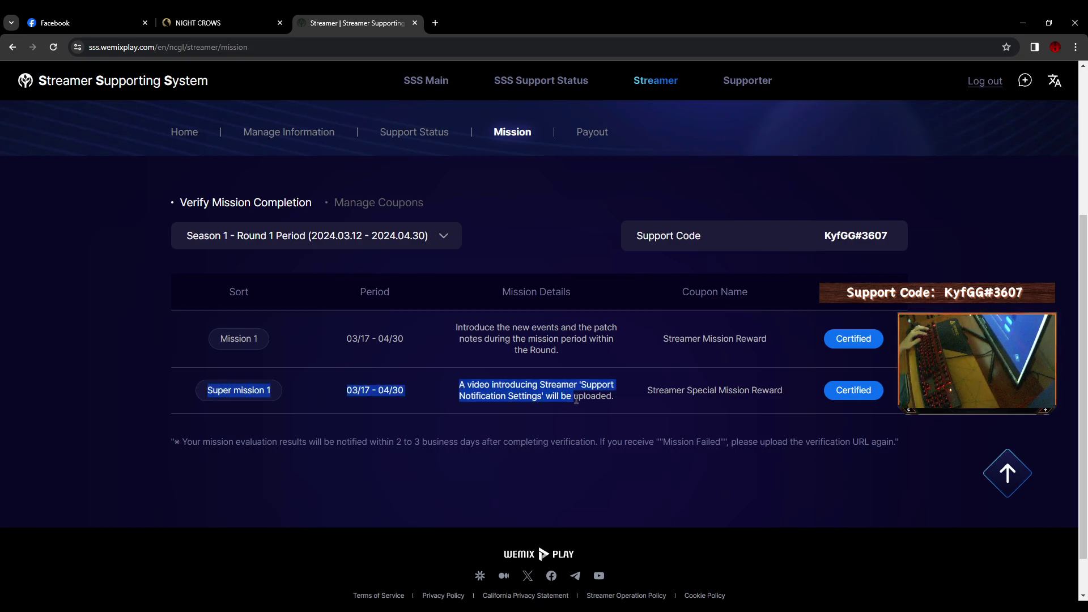
{"action": "left_click", "coordinate": [655, 402]}
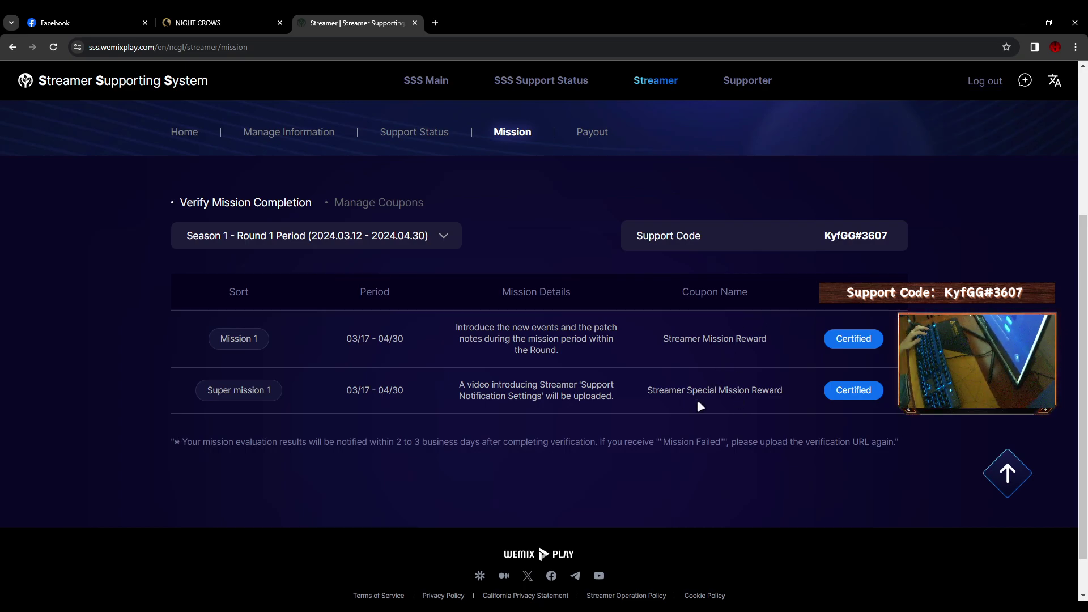
{"action": "left_click", "coordinate": [863, 395]}
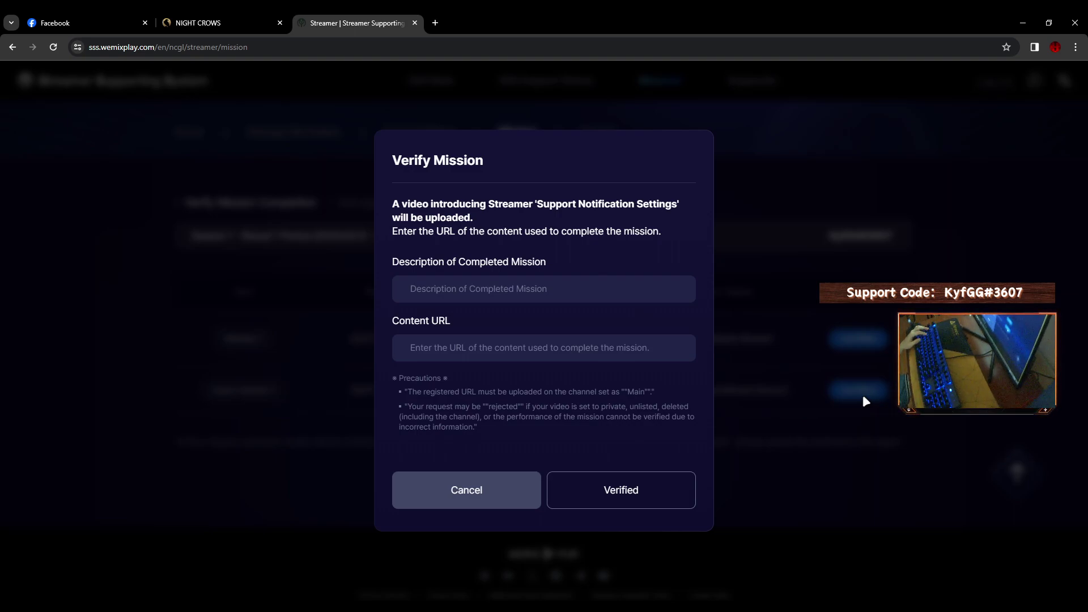
{"action": "left_click", "coordinate": [459, 491]}
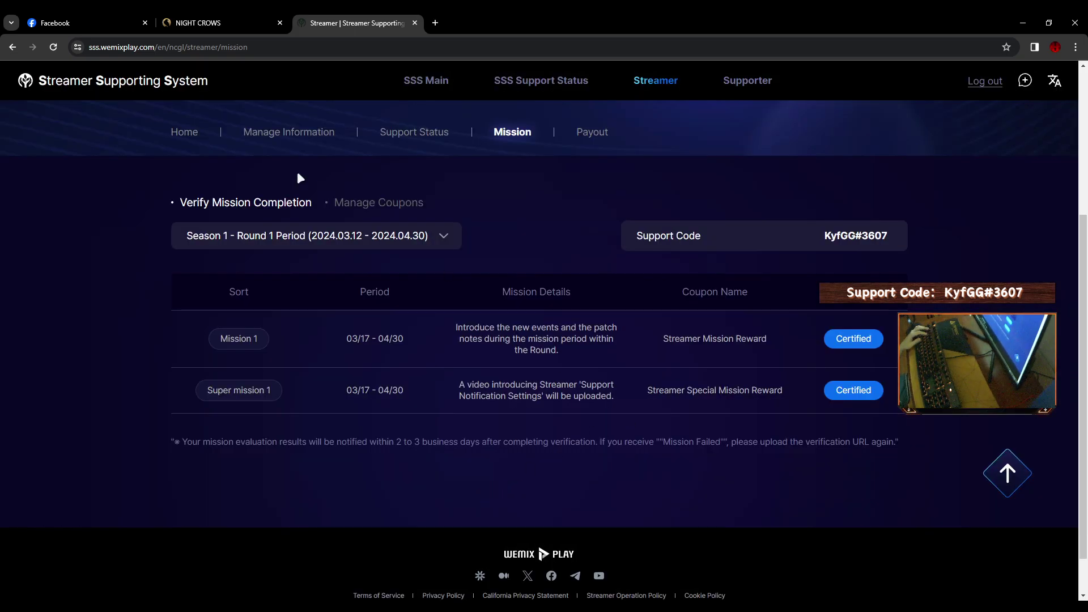
Copy the Support Notification Settings URL from the streamer's Manage Information page.
{"action": "left_click", "coordinate": [312, 136]}
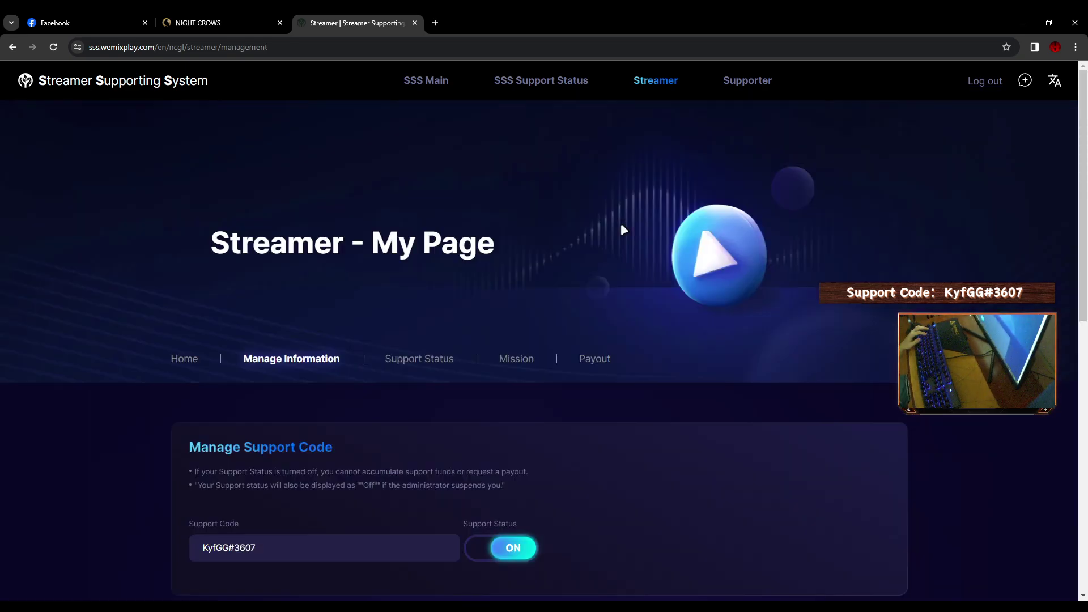
{"action": "scroll", "coordinate": [576, 319], "scroll_direction": "down", "scroll_amount": 4}
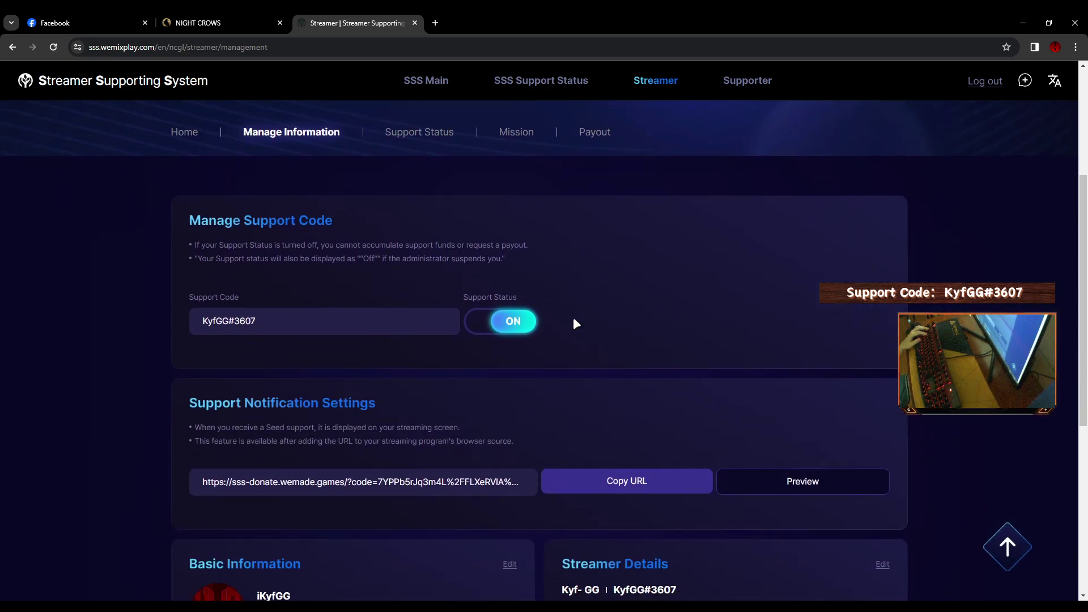
{"action": "scroll", "coordinate": [688, 325], "scroll_direction": "down", "scroll_amount": 3}
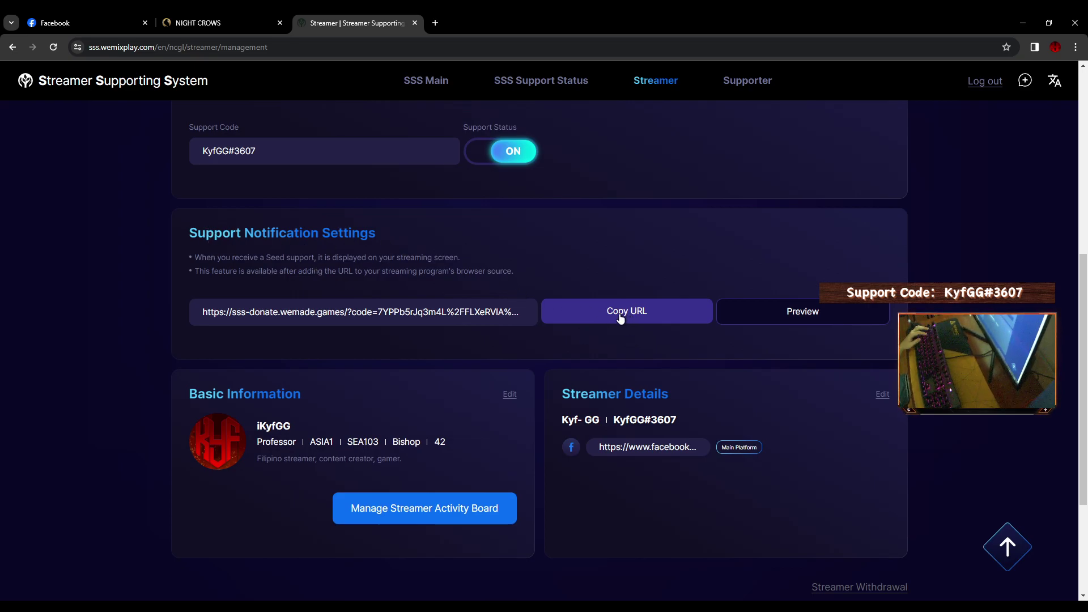
{"action": "left_click_drag", "start_coordinate": [204, 313], "coordinate": [558, 322]}
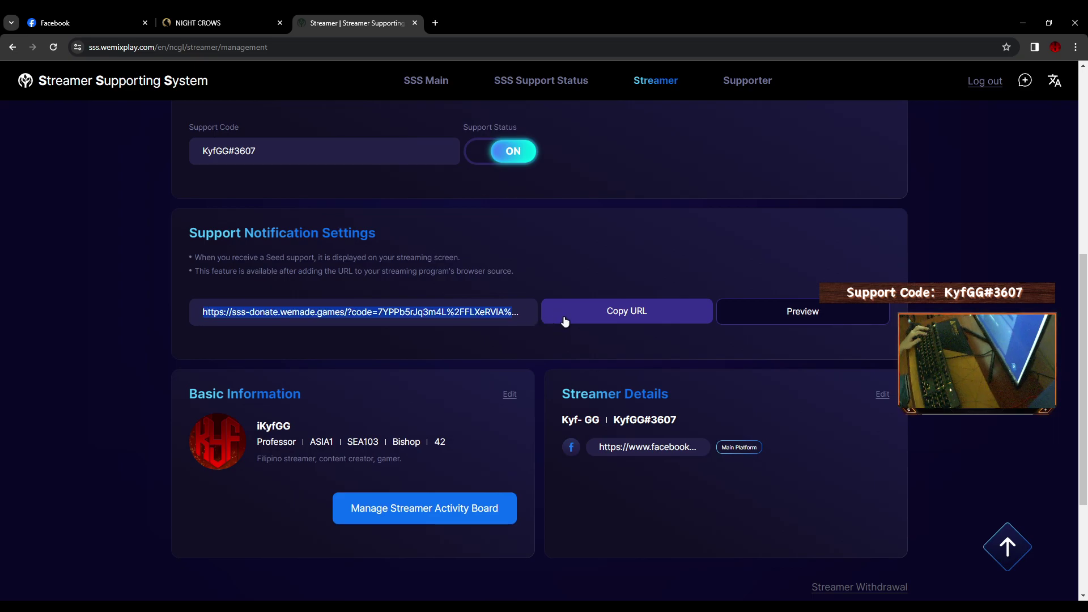
{"action": "left_click", "coordinate": [589, 350]}
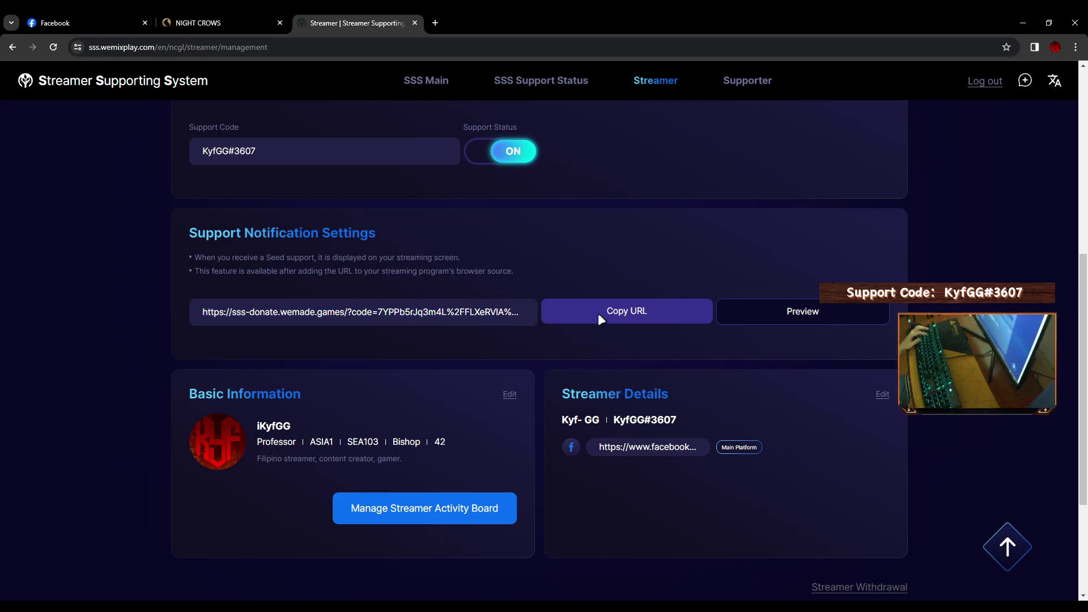
{"action": "left_click", "coordinate": [599, 319]}
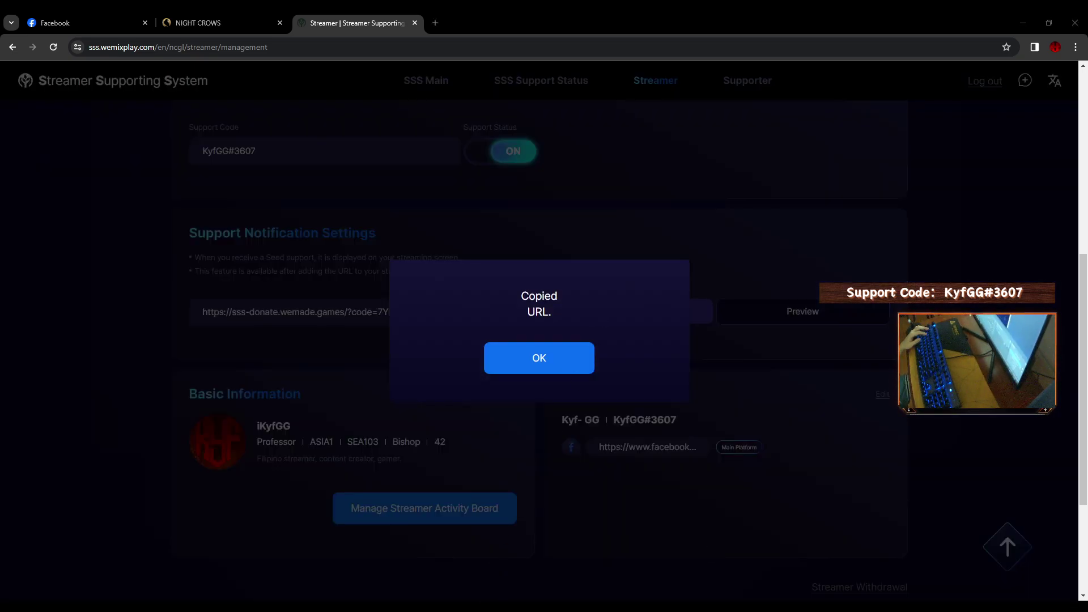
Switch to OBS Studio and begin adding a new Browser source to the NS scene.
{"action": "key", "text": "alt+Tab"}
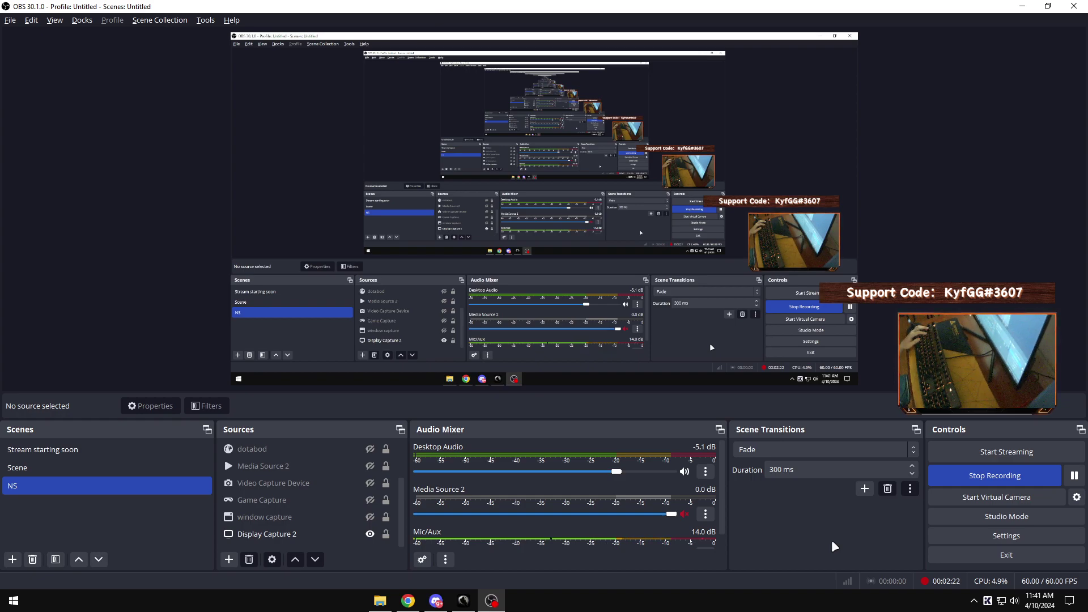
{"action": "left_click", "coordinate": [349, 516]}
{"action": "scroll", "coordinate": [348, 513], "scroll_direction": "up", "scroll_amount": 3}
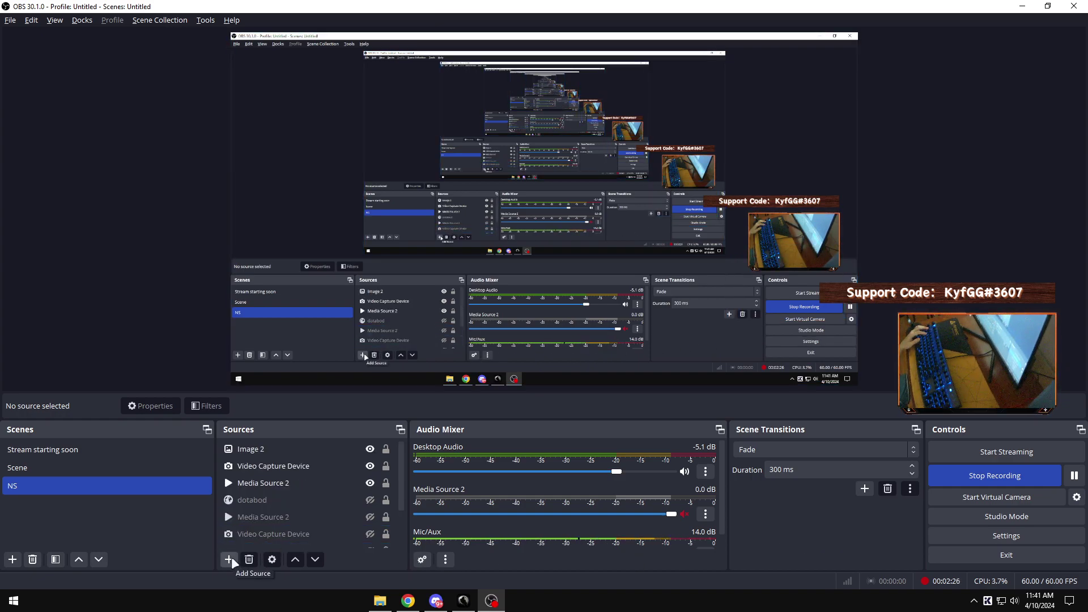
{"action": "right_click", "coordinate": [262, 498]}
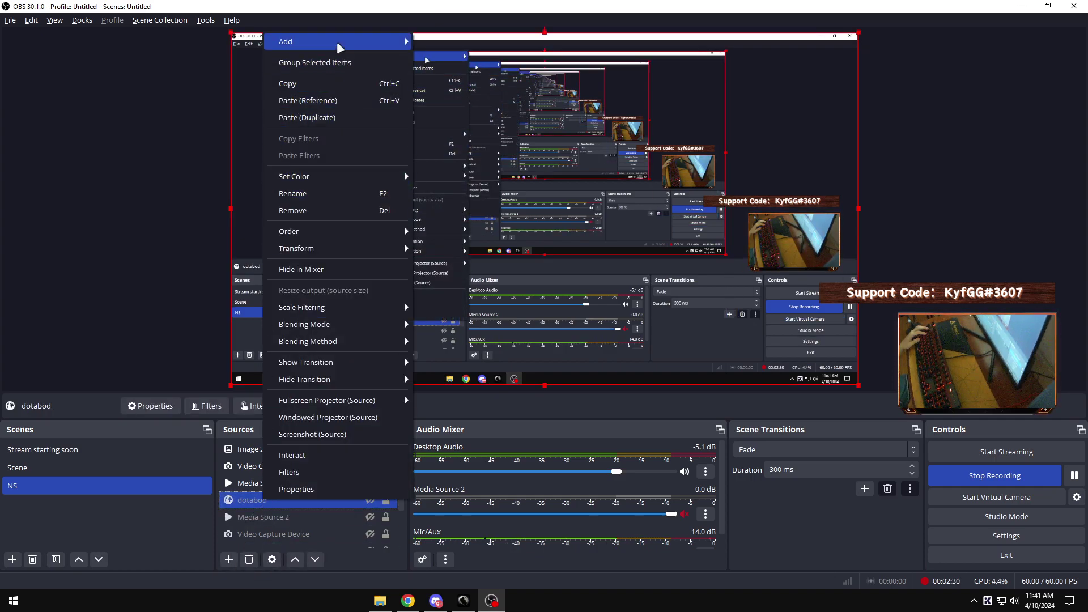
{"action": "mouse_move", "coordinate": [374, 45]}
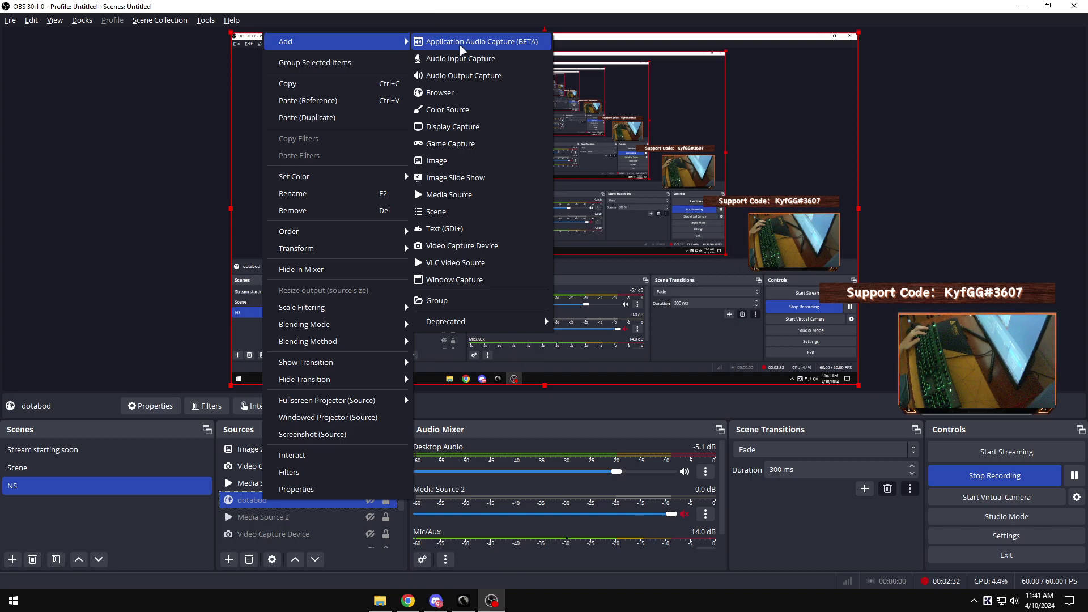
{"action": "left_click", "coordinate": [470, 92]}
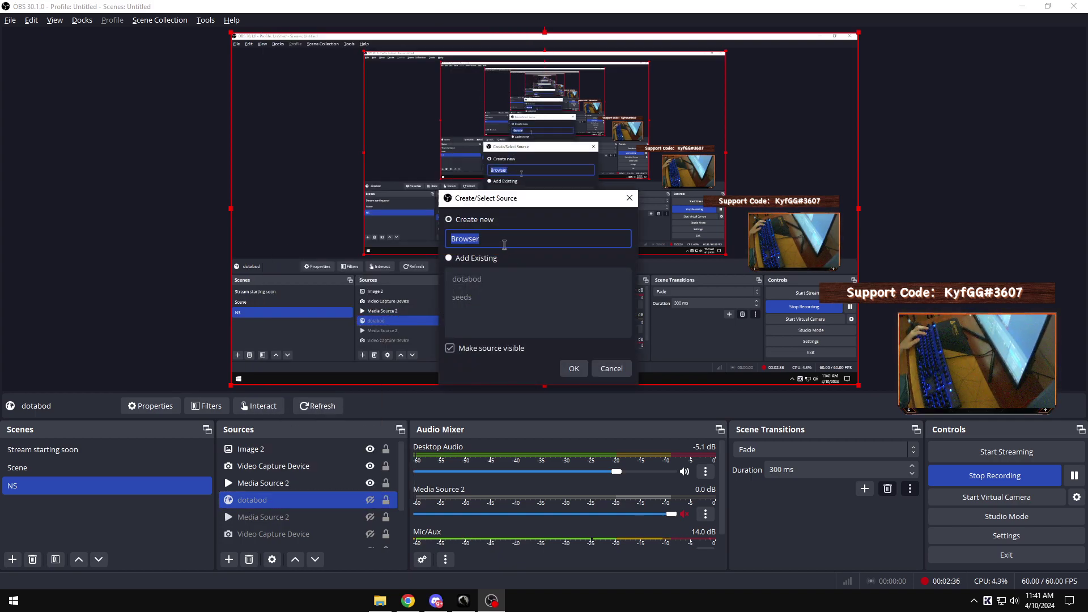
Try to create the new browser source under the name "seeds".
{"action": "type", "text": "s"}
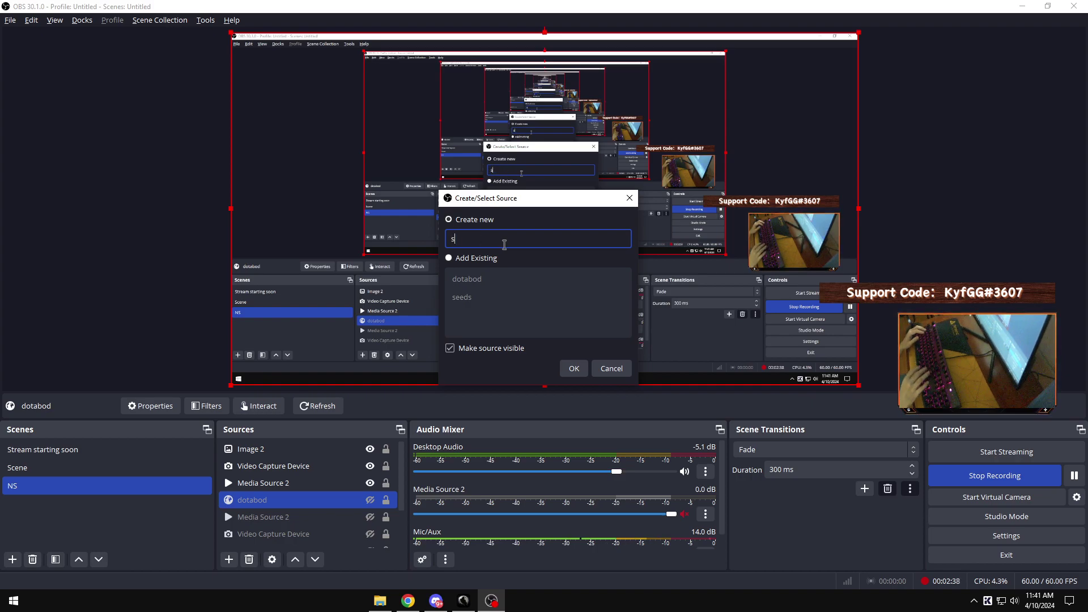
{"action": "type", "text": "eeds"}
{"action": "key", "text": "Return"}
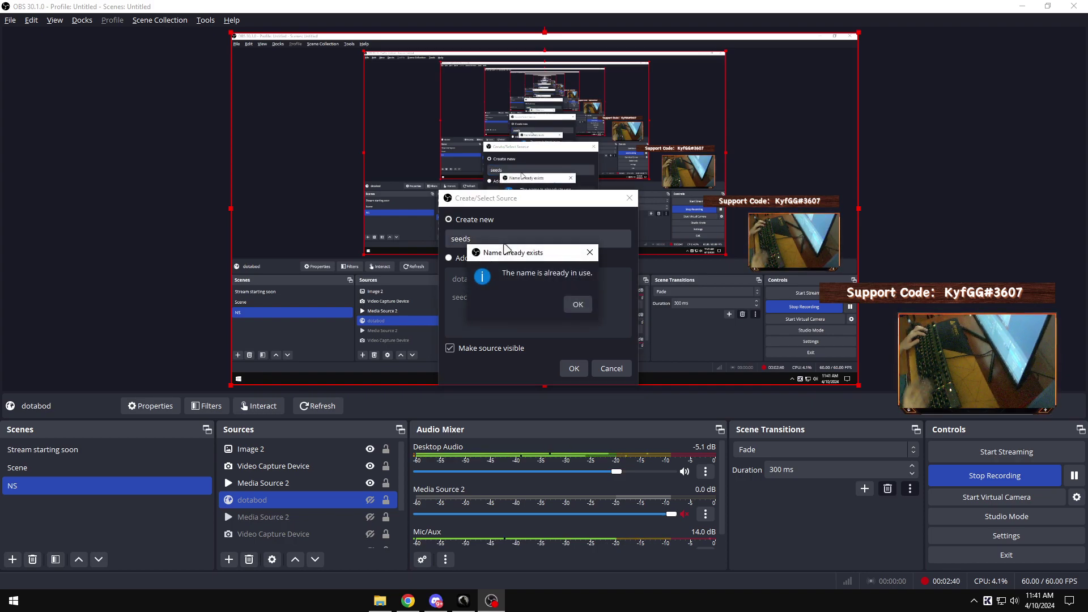
{"action": "left_click", "coordinate": [577, 306]}
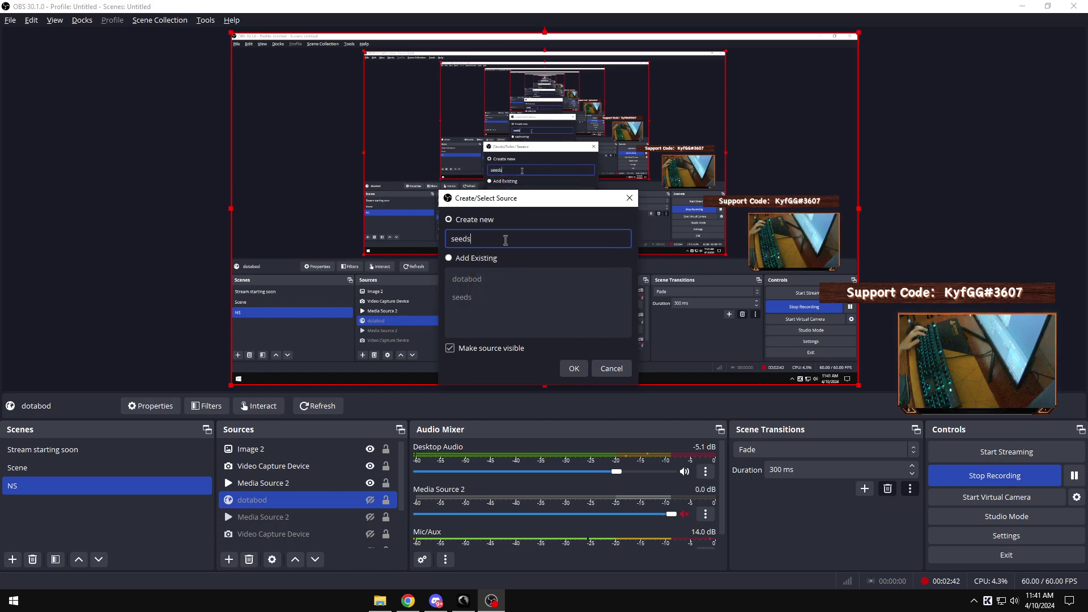
Create the browser source as "sdadsad" and replace its default URL with the copied support notification URL.
{"action": "type", "text": "sdadsad"}
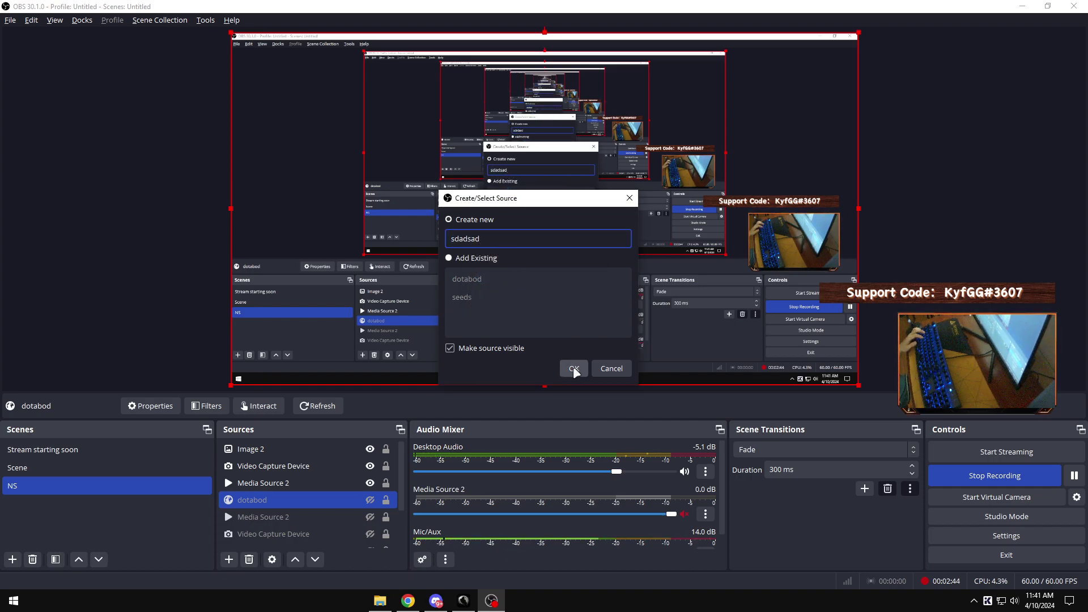
{"action": "left_click", "coordinate": [574, 369]}
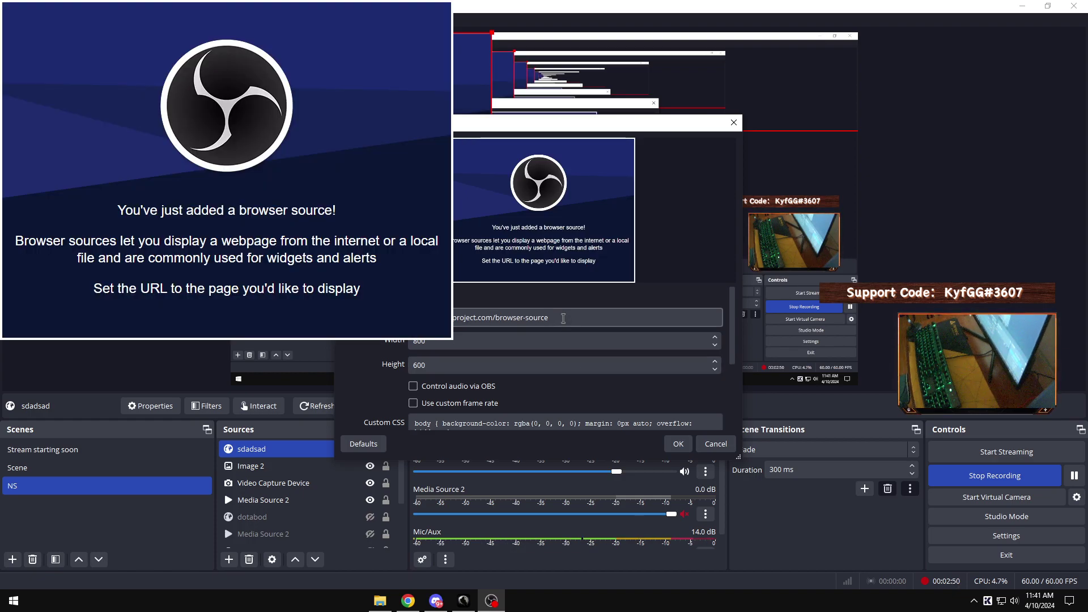
{"action": "triple_click", "coordinate": [564, 318]}
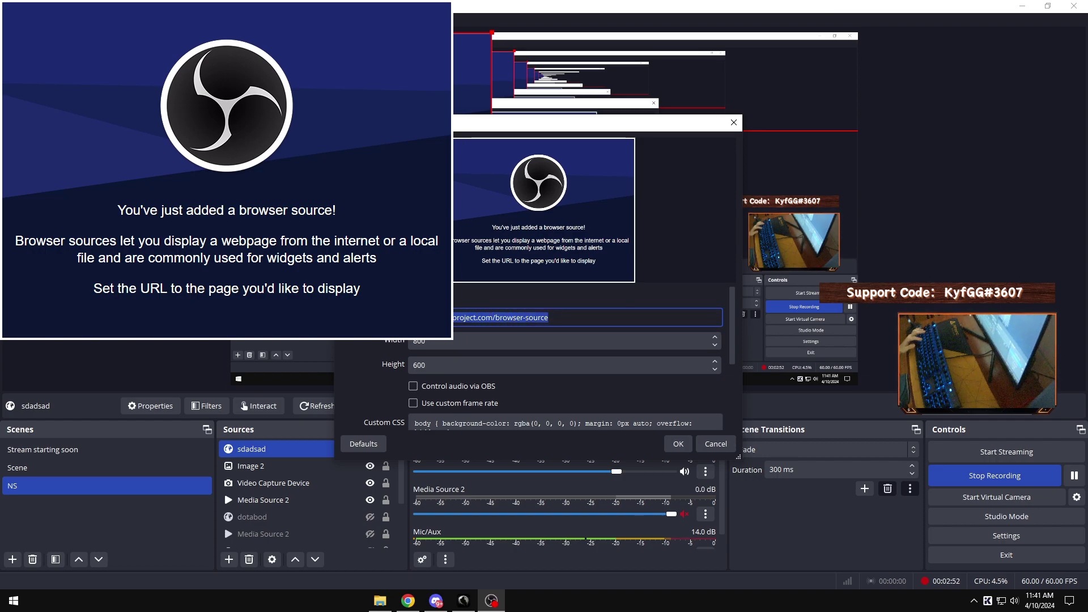
{"action": "key", "text": "ctrl+v"}
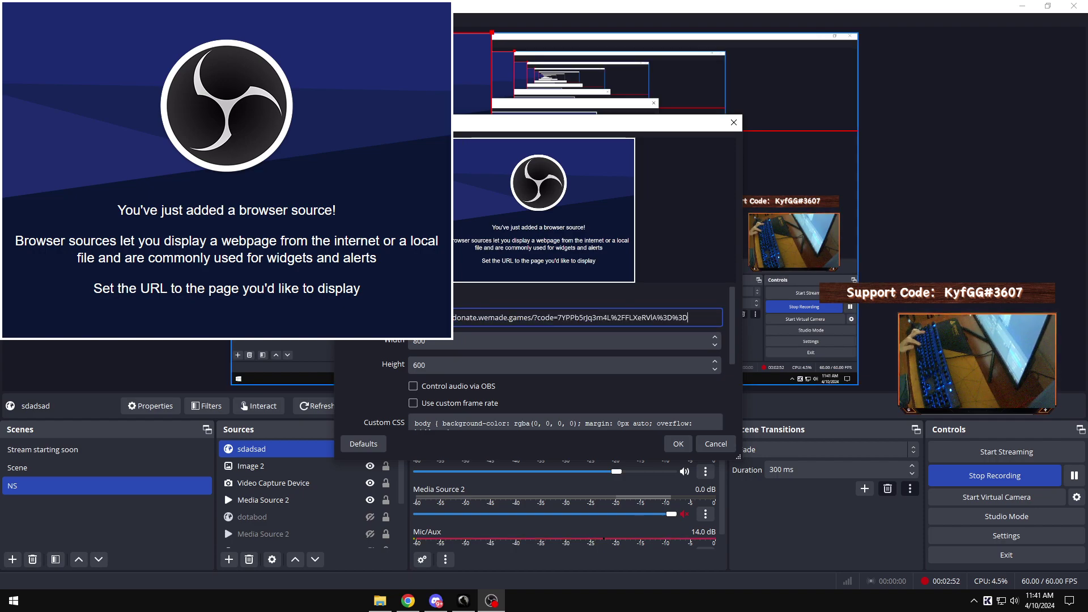
{"action": "left_click", "coordinate": [678, 444]}
Shrink the sdadsad source and place it in the canvas's lower-left corner, about 28 px from the left edge and 35 px from the bottom.
{"action": "left_click_drag", "start_coordinate": [301, 197], "coordinate": [299, 299]}
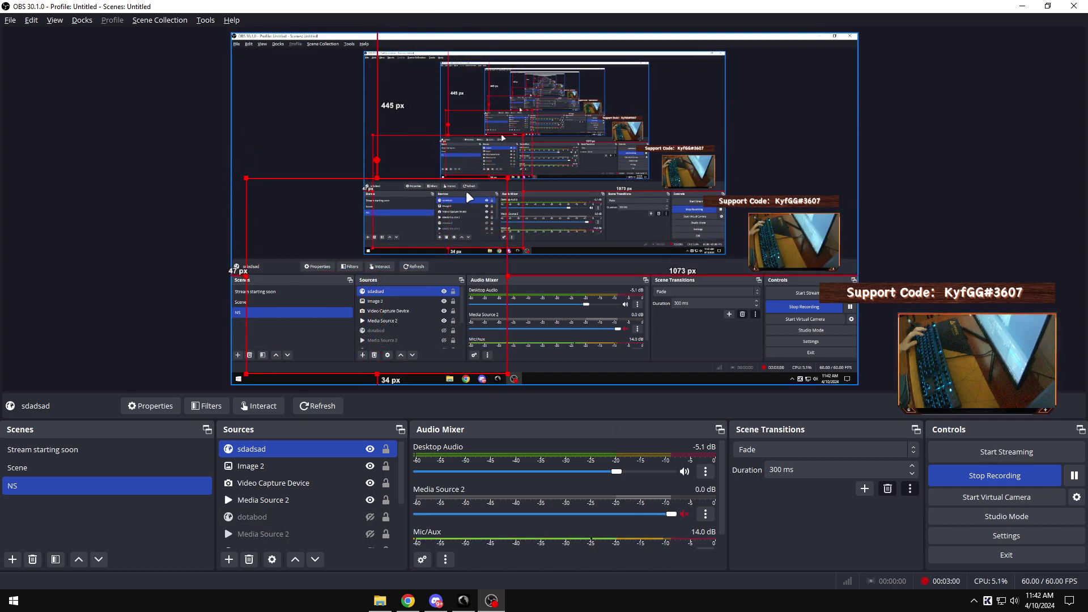
{"action": "mouse_move", "coordinate": [406, 263]}
{"action": "left_mouse_down"}
{"action": "mouse_move", "coordinate": [399, 274]}
{"action": "mouse_move", "coordinate": [756, 121]}
{"action": "mouse_move", "coordinate": [585, 208]}
{"action": "mouse_move", "coordinate": [391, 266]}
{"action": "mouse_move", "coordinate": [399, 271]}
{"action": "left_mouse_up"}
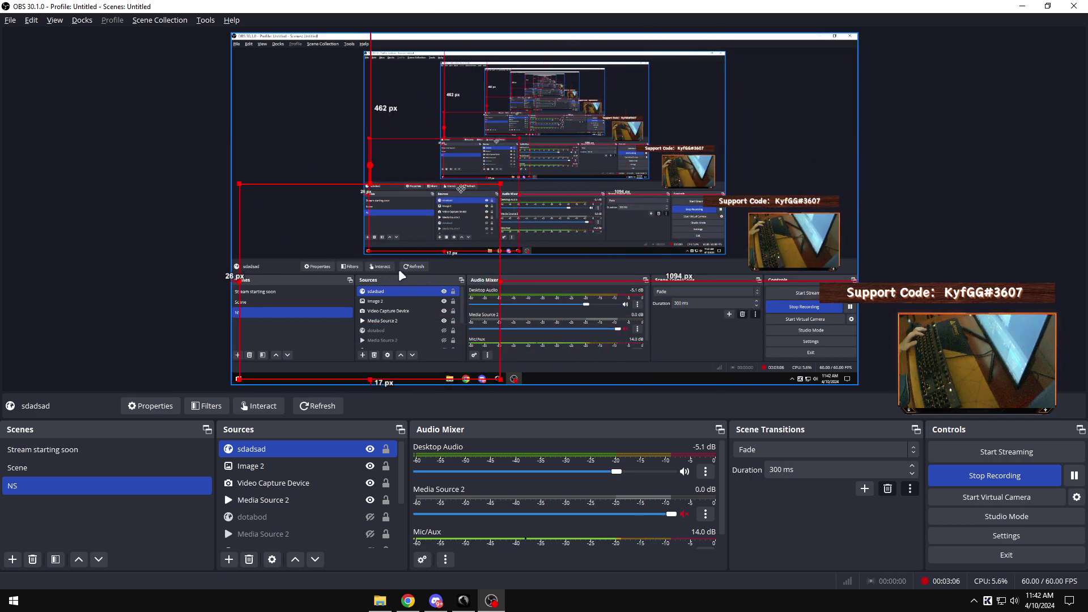
{"action": "left_click_drag", "start_coordinate": [501, 184], "coordinate": [444, 221]}
{"action": "left_click_drag", "start_coordinate": [386, 302], "coordinate": [385, 295]}
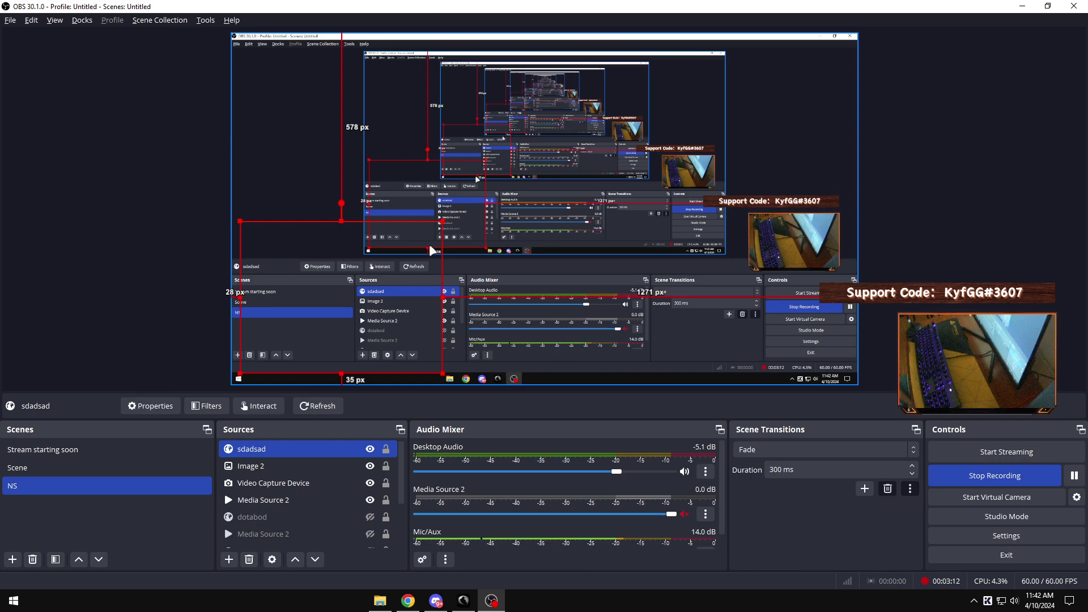
{"action": "left_click_drag", "start_coordinate": [441, 223], "coordinate": [406, 248]}
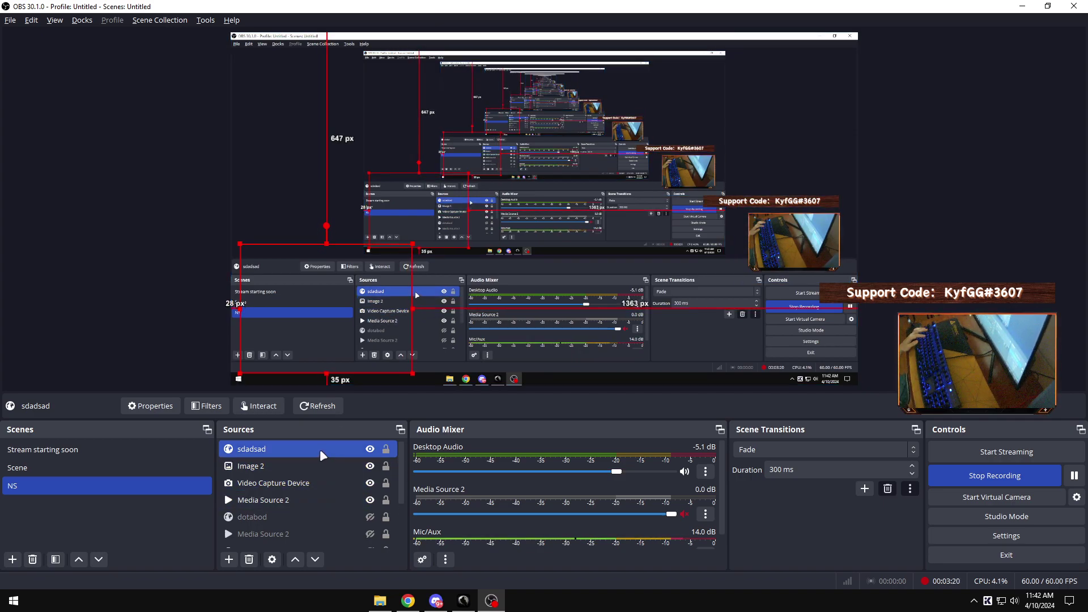
{"action": "left_click", "coordinate": [162, 318]}
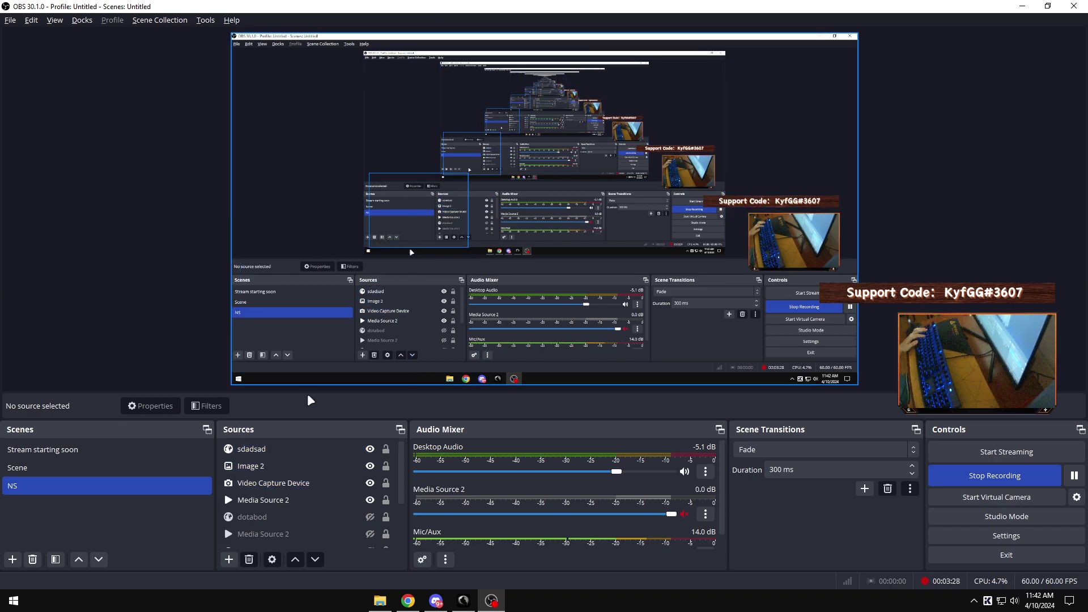
{"action": "left_click", "coordinate": [287, 451]}
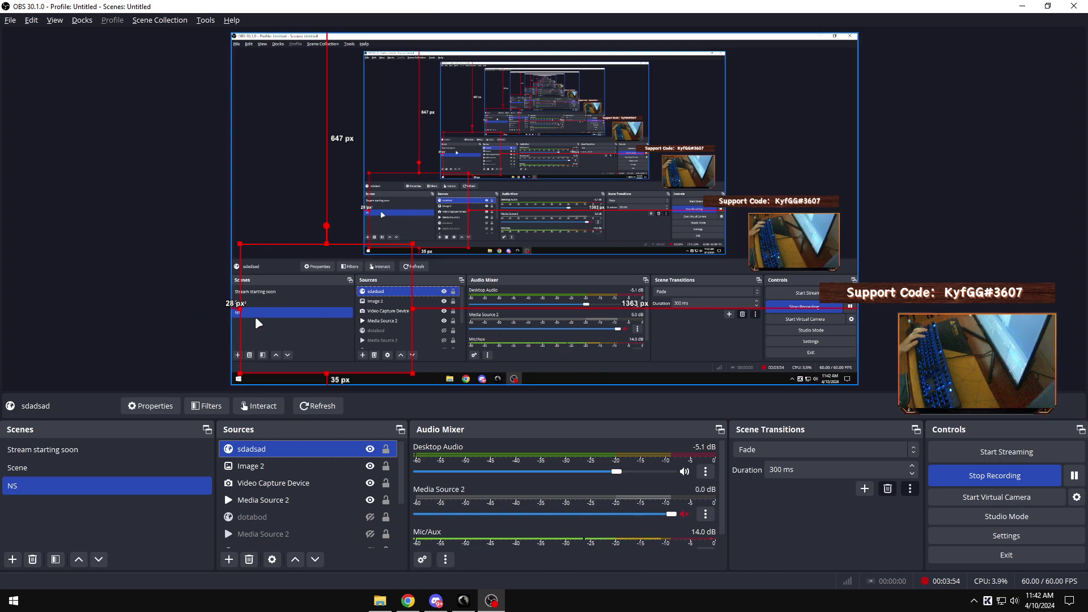
{"action": "left_click", "coordinate": [147, 322]}
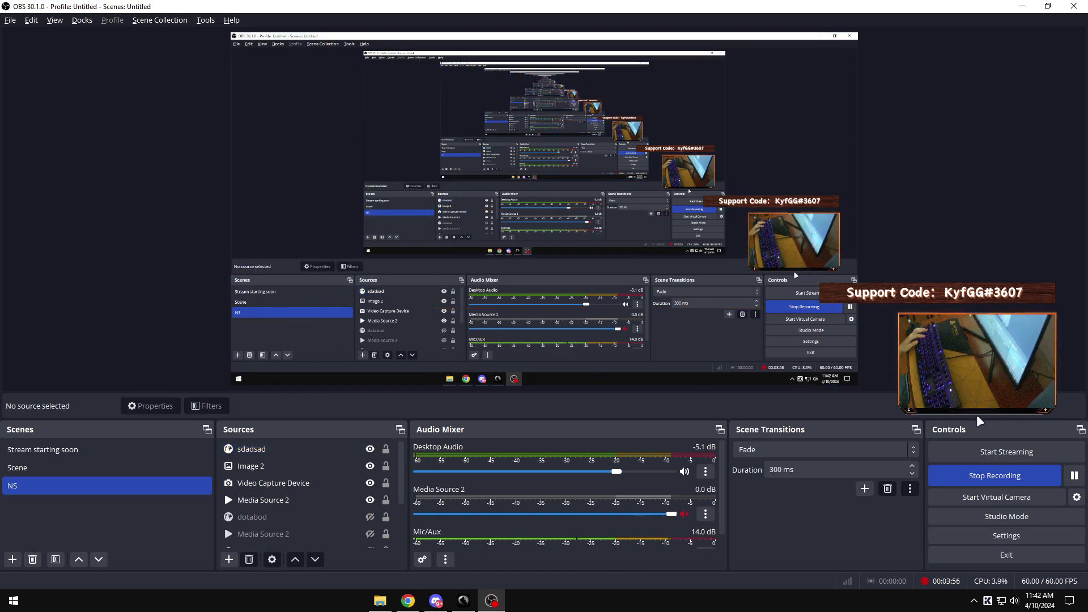